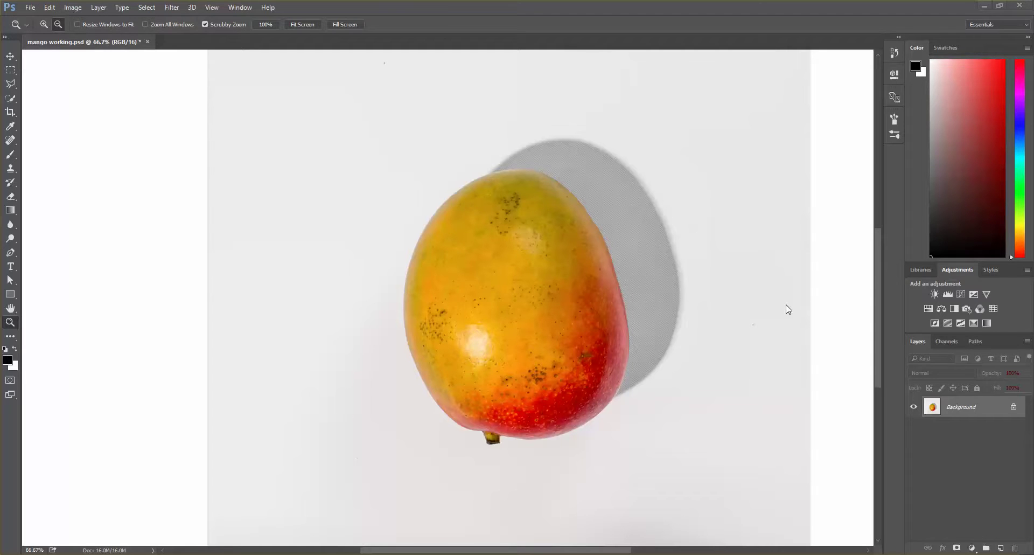
Duplicate the Background layer to create a Background copy layer.
{"action": "scroll", "coordinate": [788, 309], "scroll_direction": "up", "scroll_amount": 1}
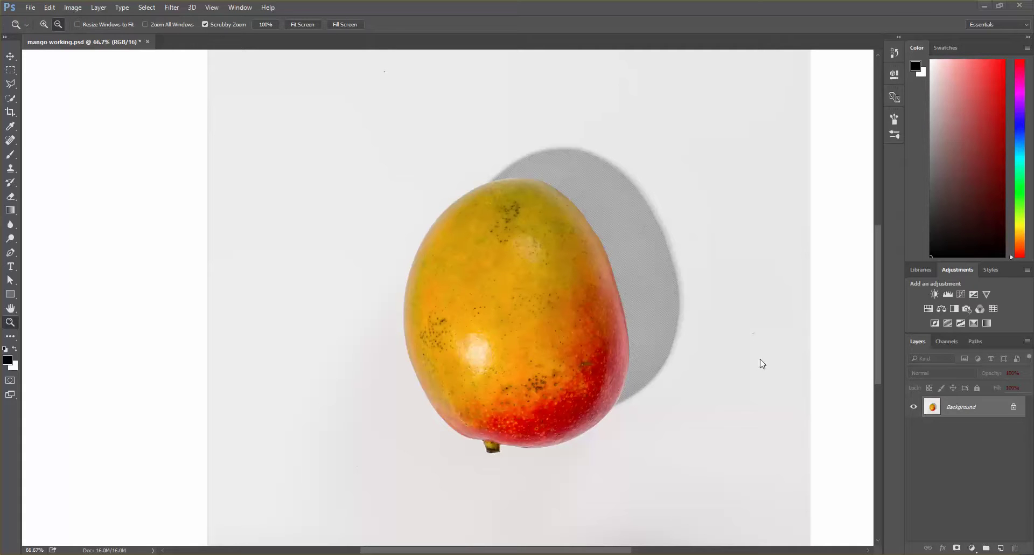
{"action": "right_click", "coordinate": [960, 410]}
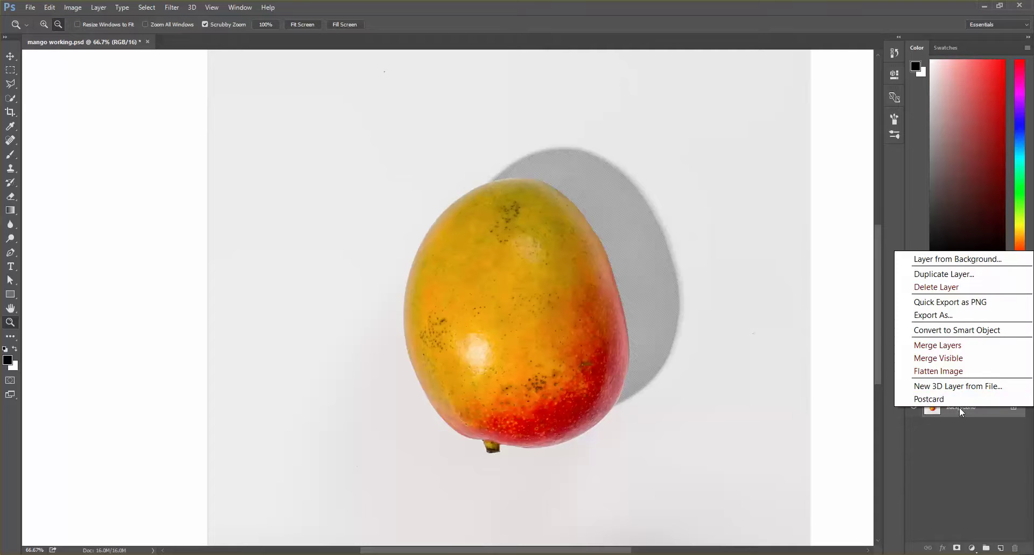
{"action": "left_click", "coordinate": [940, 273]}
{"action": "left_click", "coordinate": [609, 182]}
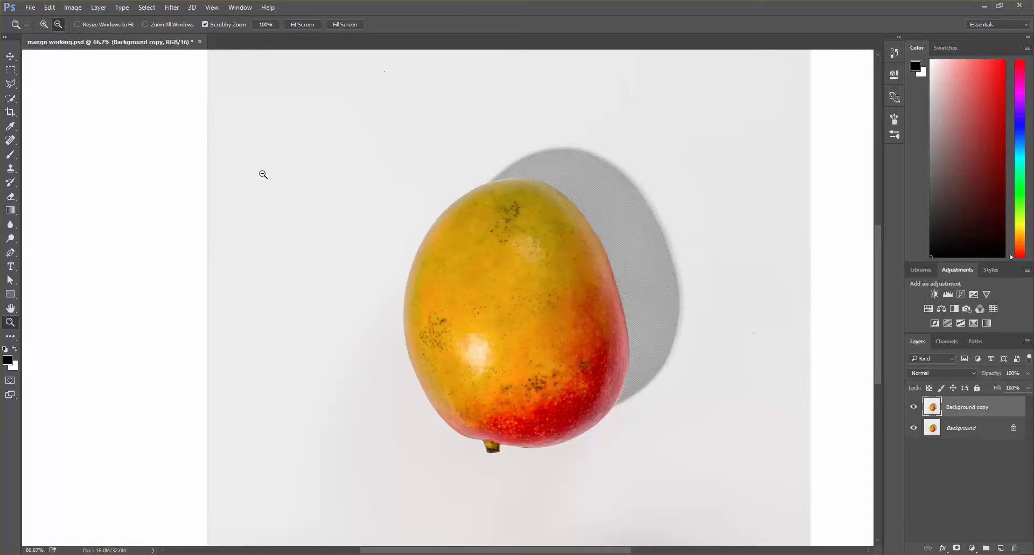
Switch to the Magnetic Lasso Tool from the lasso tool group.
{"action": "left_click", "coordinate": [13, 98]}
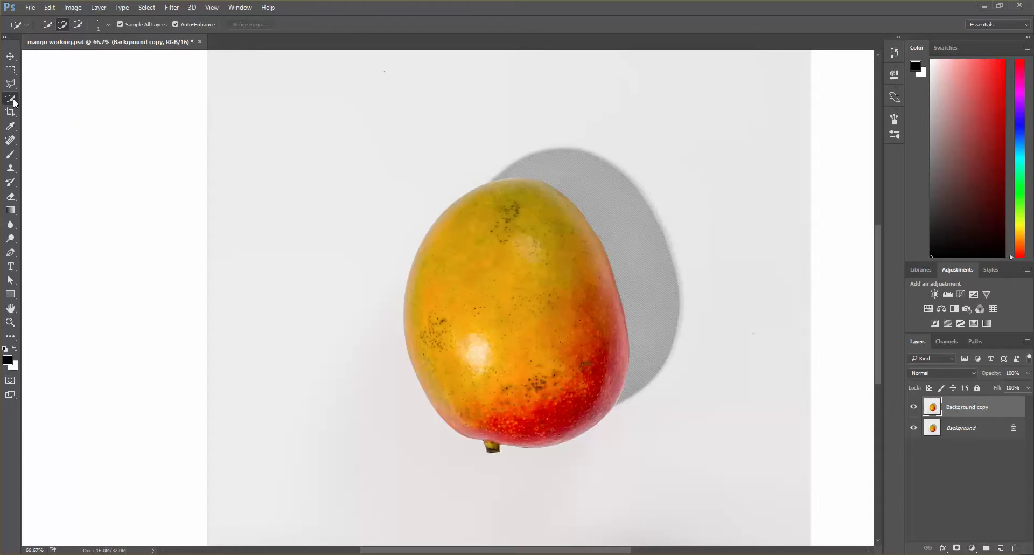
{"action": "right_click", "coordinate": [10, 101]}
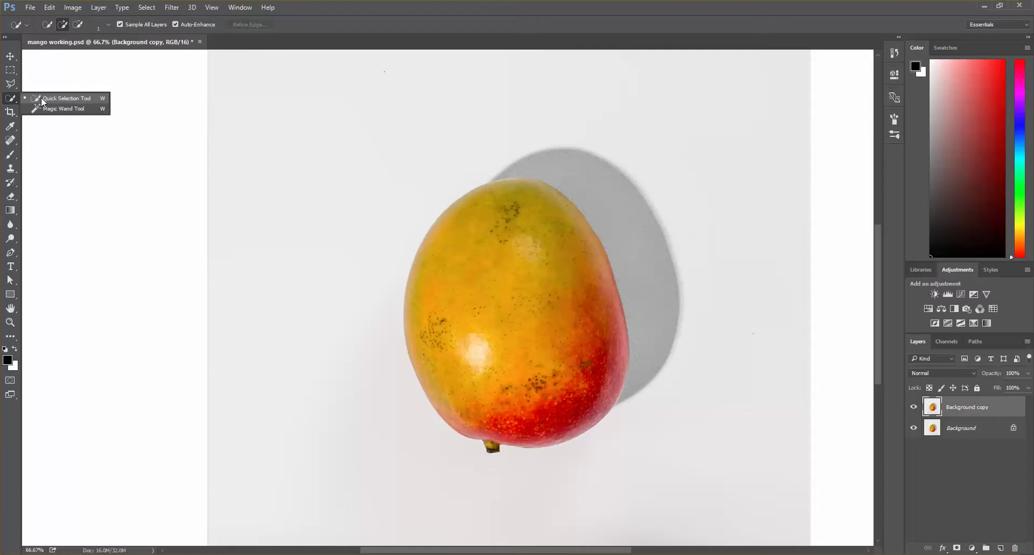
{"action": "left_click", "coordinate": [9, 84]}
{"action": "left_click", "coordinate": [9, 84]}
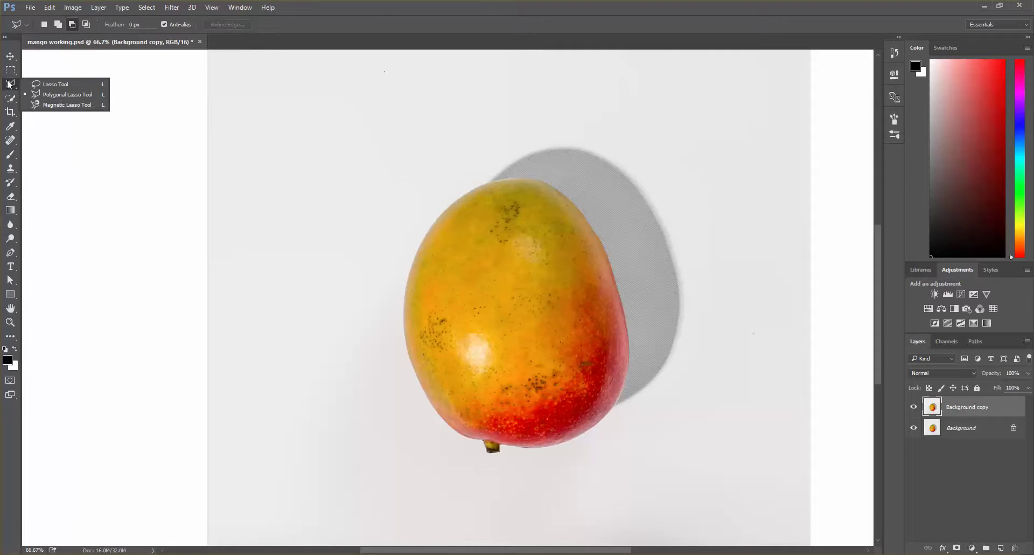
{"action": "left_click", "coordinate": [36, 104]}
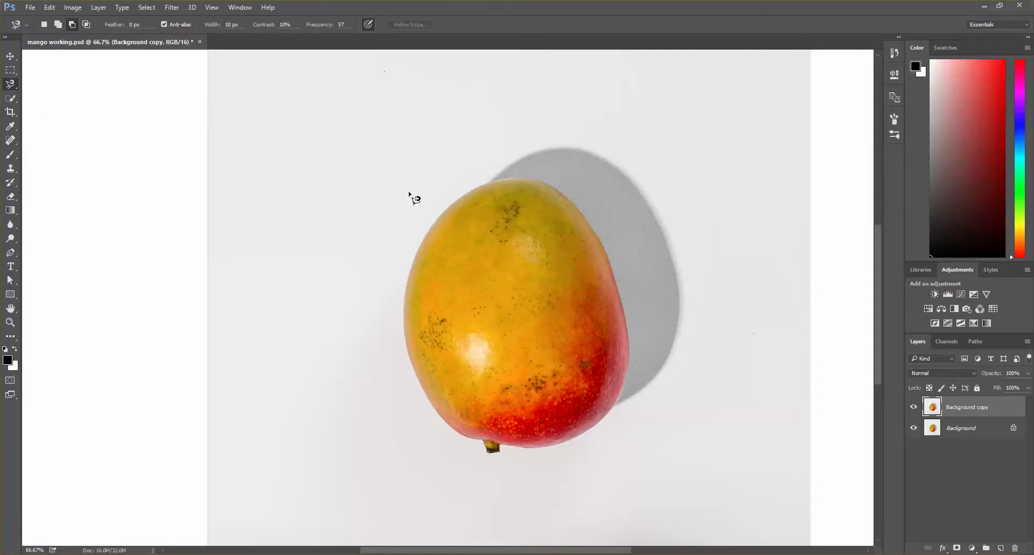
Trace the mango's edge with the Magnetic Lasso and close it back at the starting point.
{"action": "left_click", "coordinate": [437, 217]}
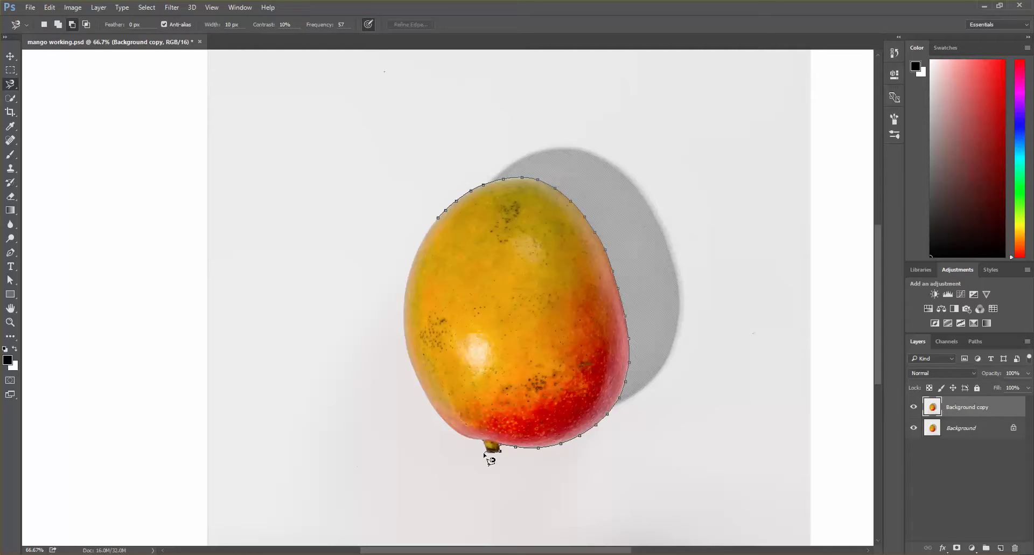
{"action": "left_click", "coordinate": [439, 219]}
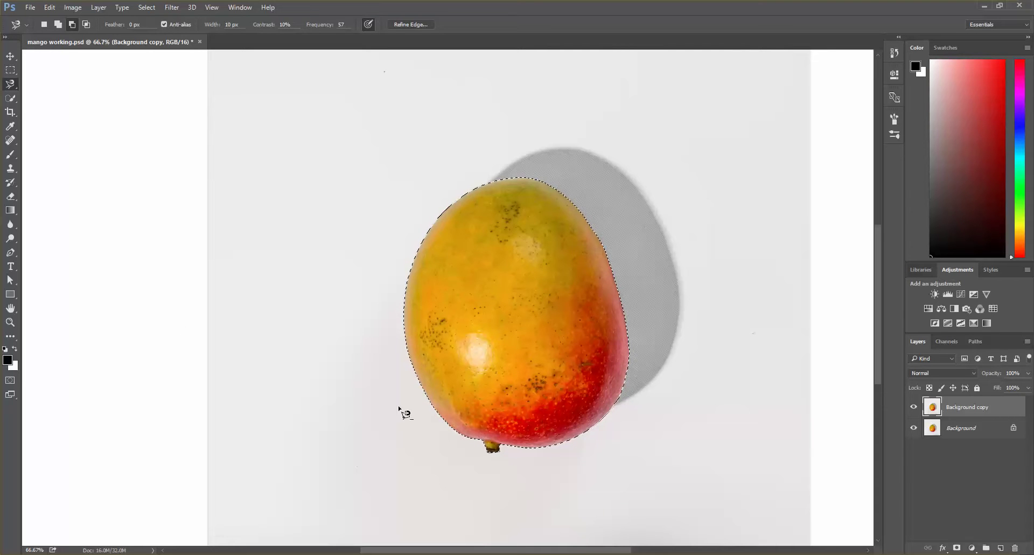
{"action": "left_click", "coordinate": [10, 322]}
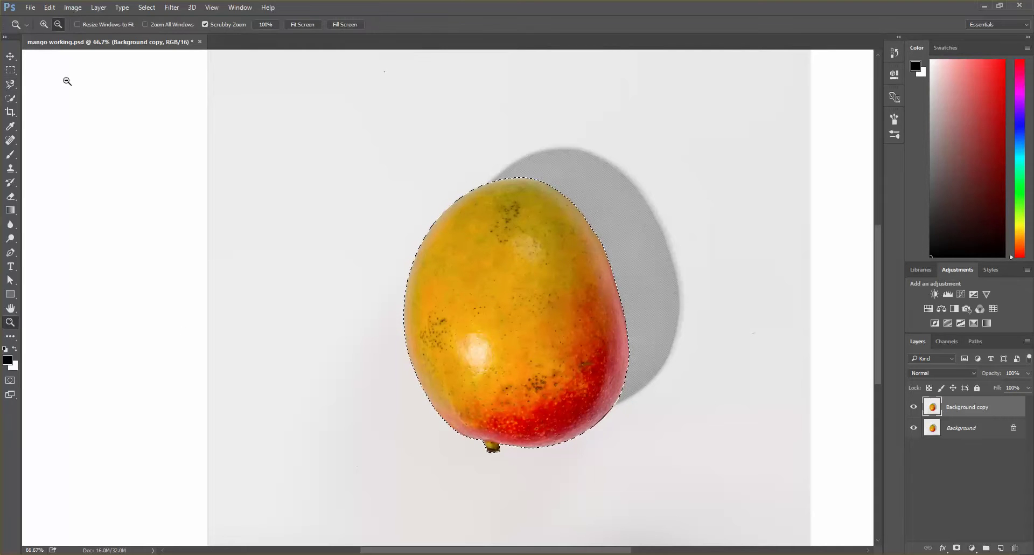
{"action": "left_click_drag", "start_coordinate": [449, 201], "coordinate": [450, 201]}
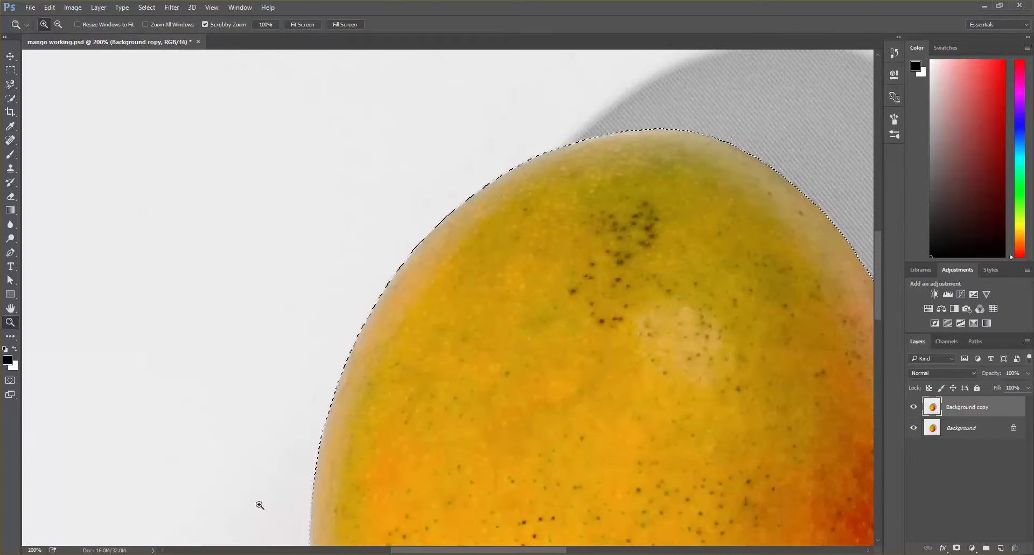
{"action": "left_click_drag", "start_coordinate": [462, 550], "coordinate": [502, 551]}
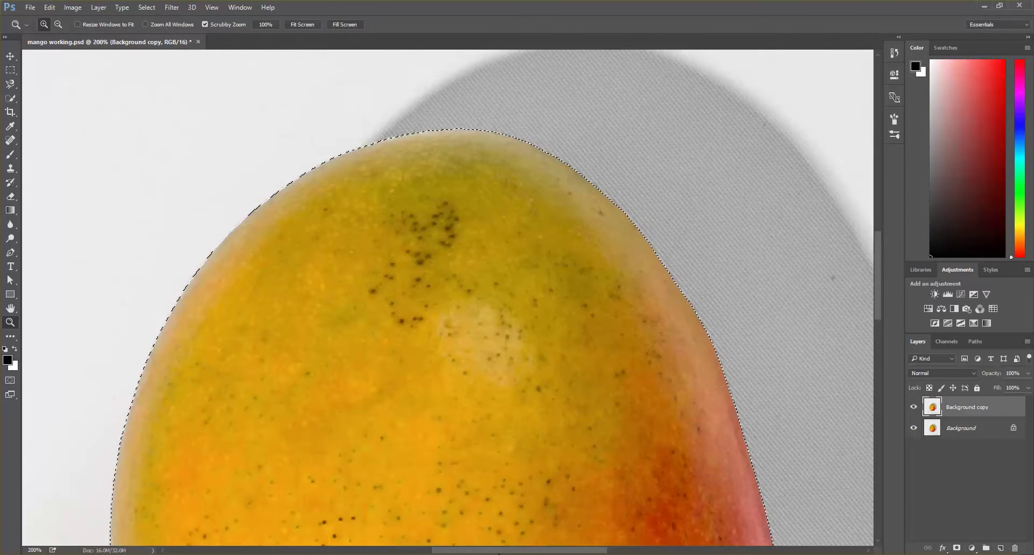
{"action": "scroll", "coordinate": [843, 270], "scroll_direction": "down", "scroll_amount": 3}
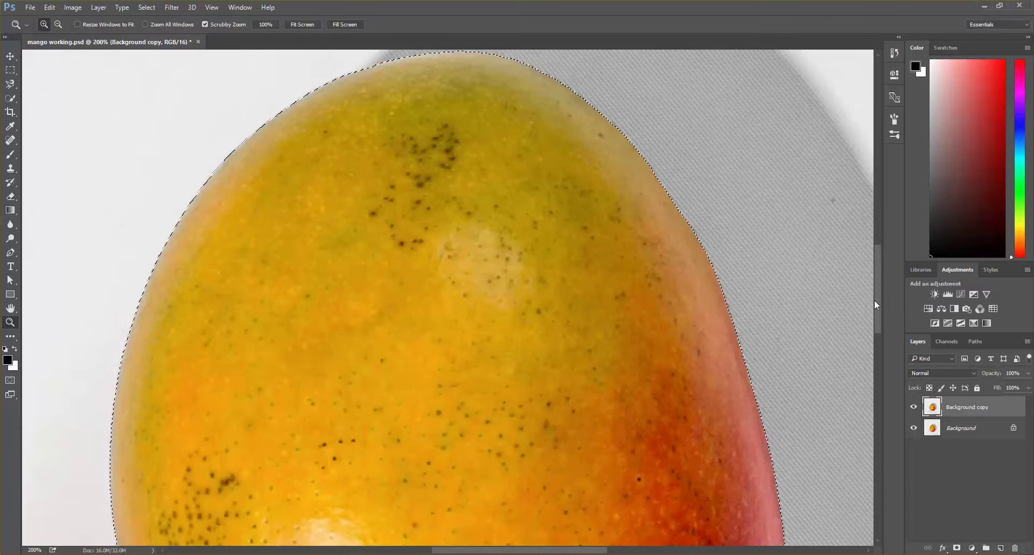
{"action": "left_click_drag", "start_coordinate": [876, 299], "coordinate": [883, 389]}
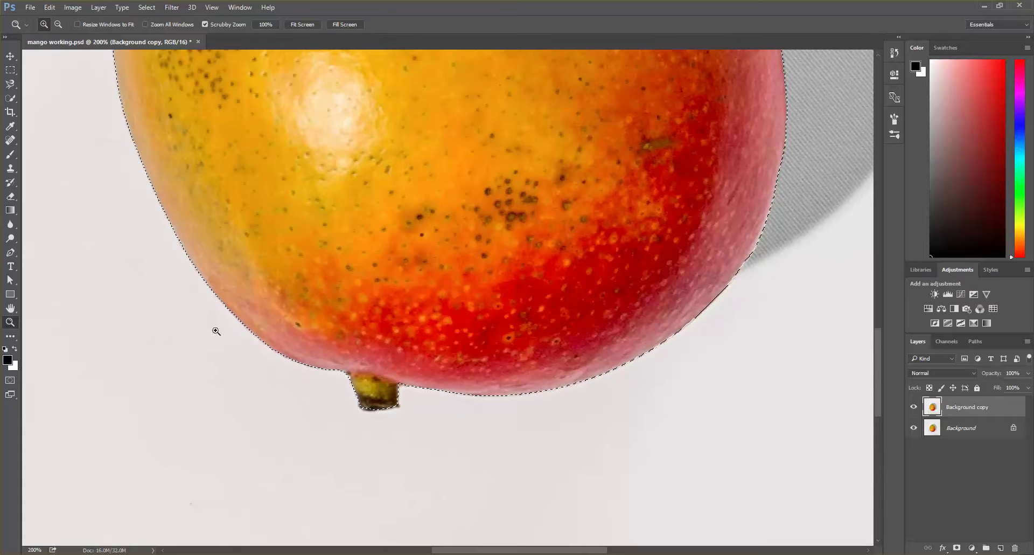
{"action": "scroll", "coordinate": [137, 253], "scroll_direction": "up", "scroll_amount": 5}
{"action": "scroll", "coordinate": [134, 252], "scroll_direction": "up", "scroll_amount": 3}
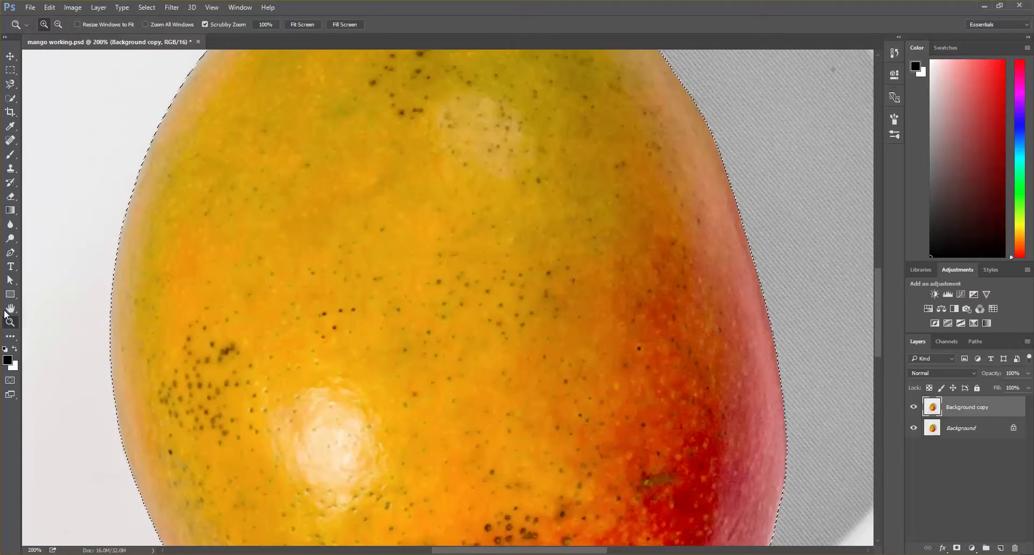
{"action": "left_click", "coordinate": [54, 24]}
{"action": "left_click", "coordinate": [334, 173]}
{"action": "left_click", "coordinate": [334, 173]}
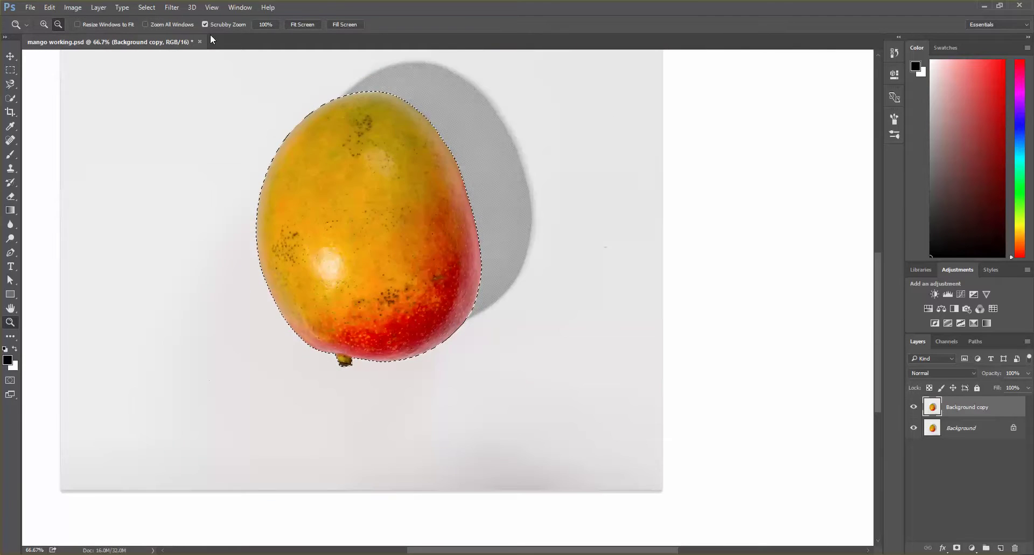
Invert the selection and cut the white background from Background copy, checking the mango on transparency.
{"action": "key", "text": "ctrl+minus"}
{"action": "left_click", "coordinate": [146, 8]}
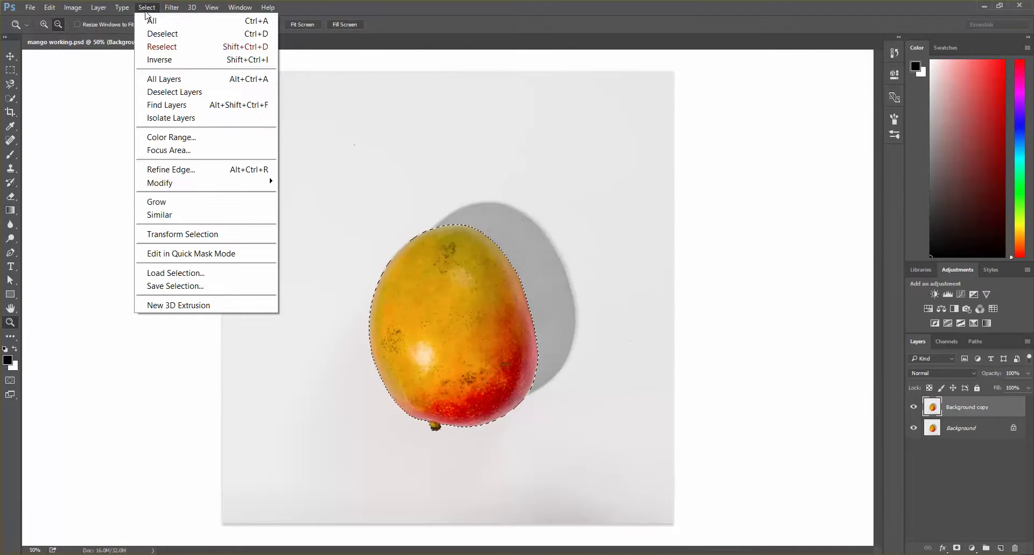
{"action": "left_click", "coordinate": [161, 61]}
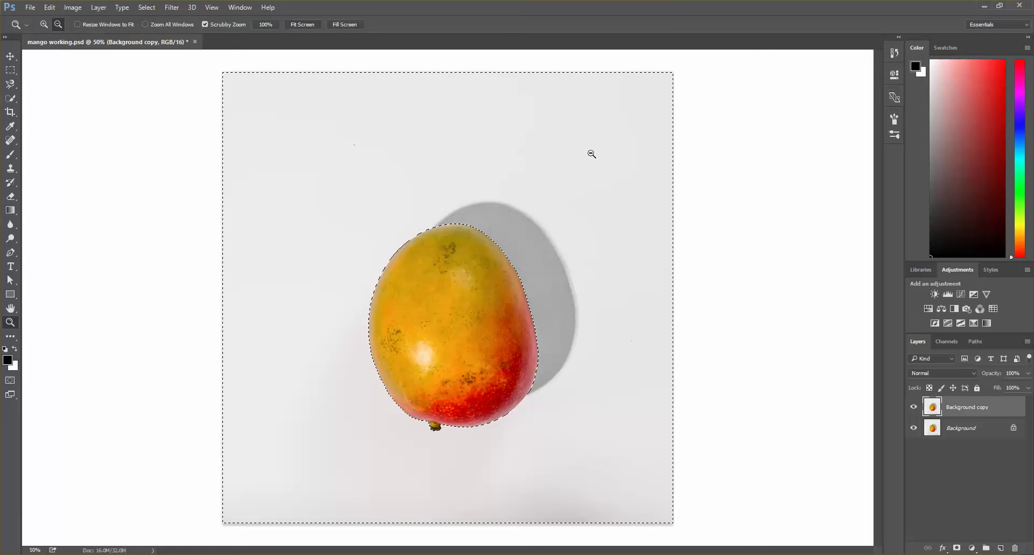
{"action": "key", "text": "ctrl+x"}
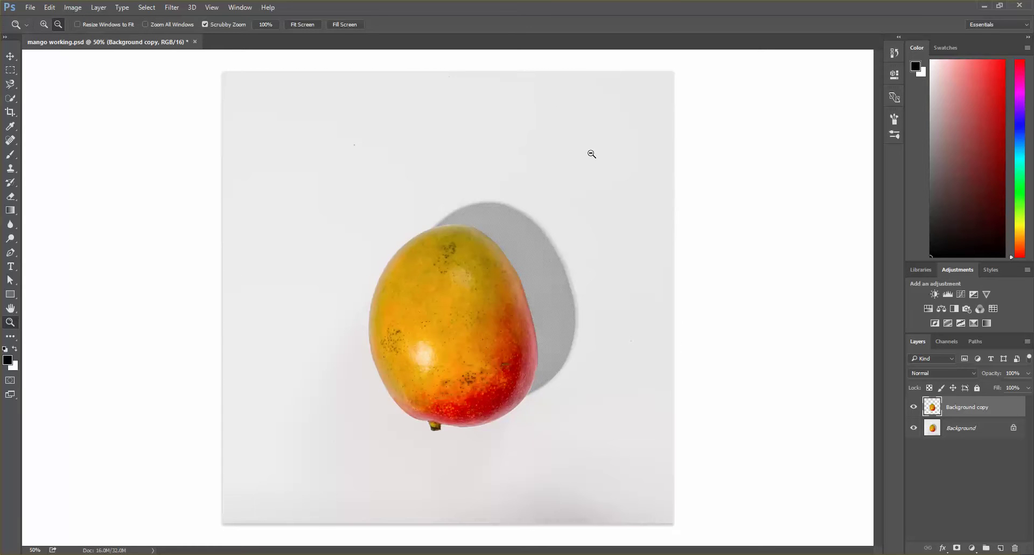
{"action": "left_click", "coordinate": [914, 428]}
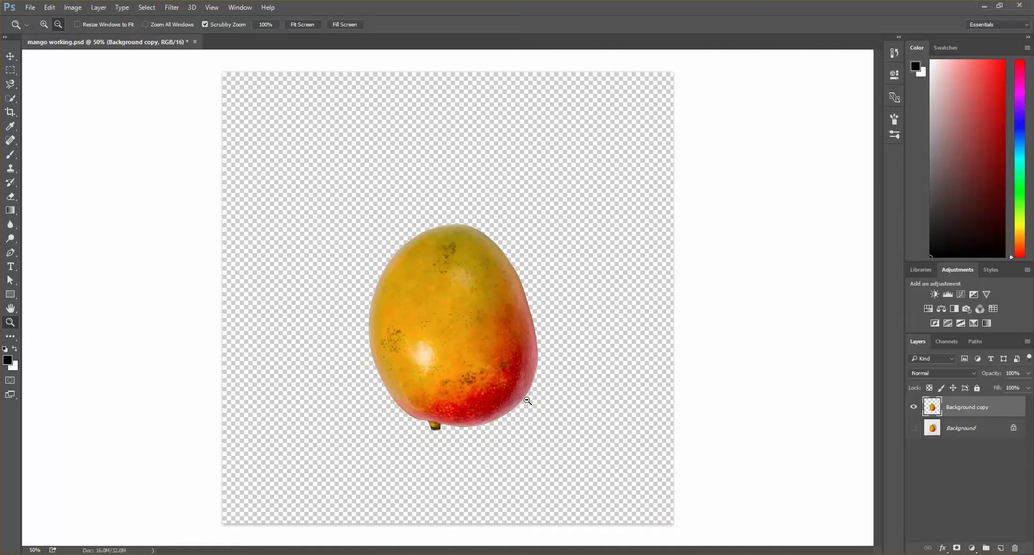
{"action": "left_click", "coordinate": [914, 428]}
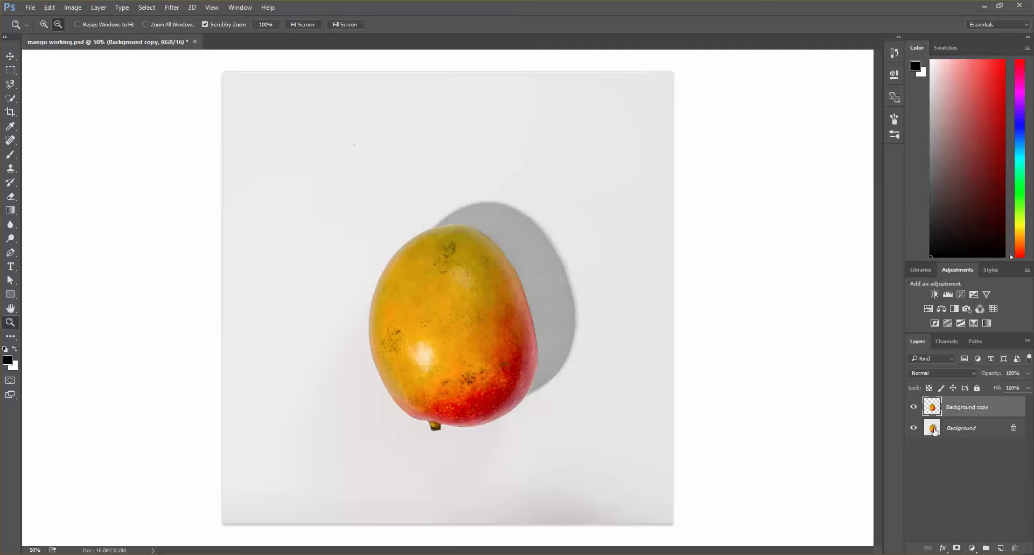
{"action": "left_click", "coordinate": [960, 431]}
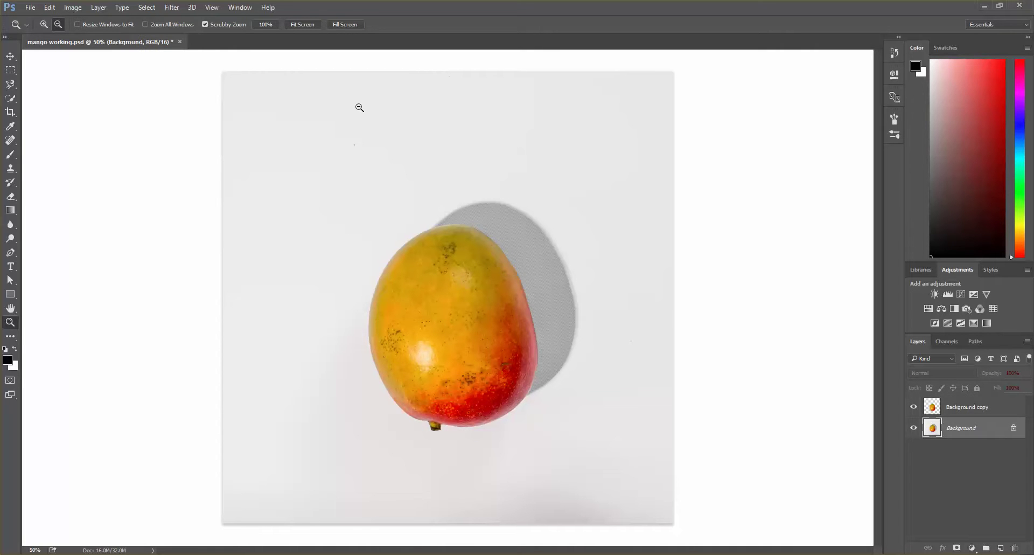
Use Color Range set to Shadows, fuzziness 50% and range 139, to select the grey shadow.
{"action": "left_click", "coordinate": [148, 9]}
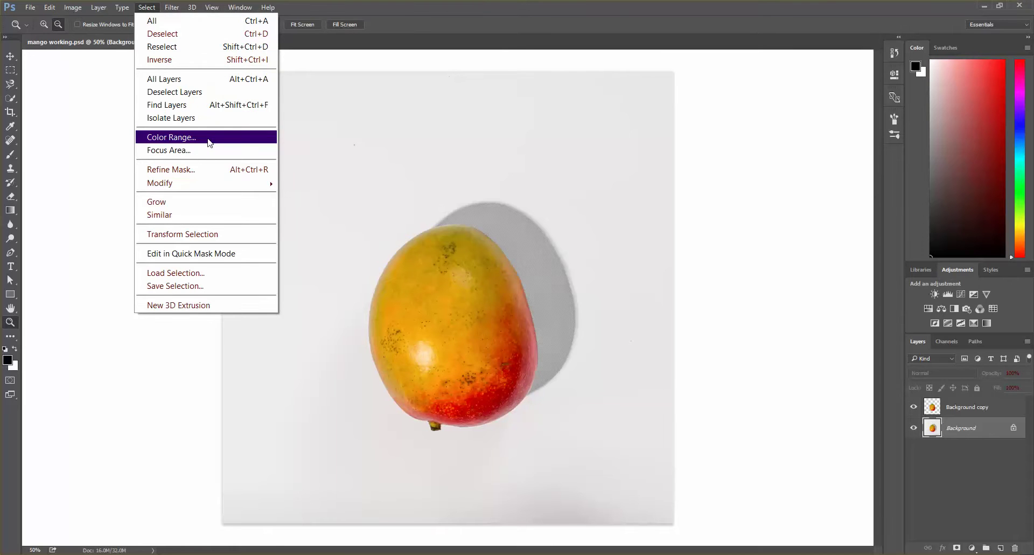
{"action": "left_click", "coordinate": [209, 142]}
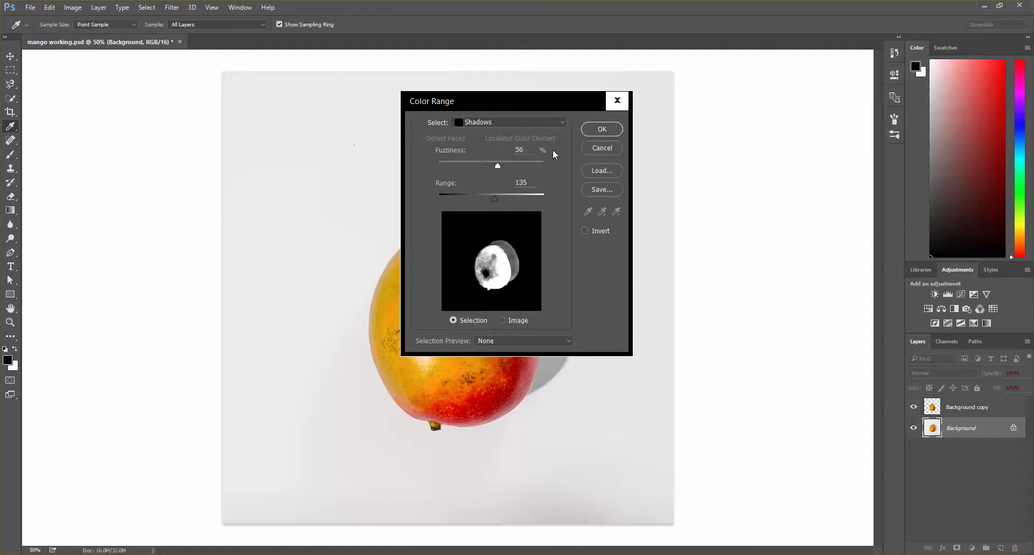
{"action": "left_click", "coordinate": [506, 122]}
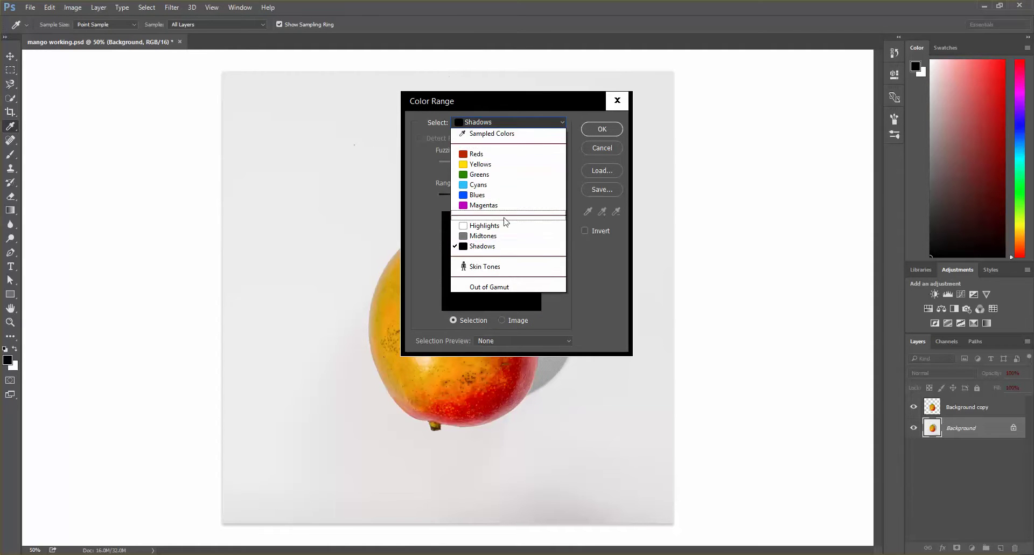
{"action": "left_click", "coordinate": [509, 246]}
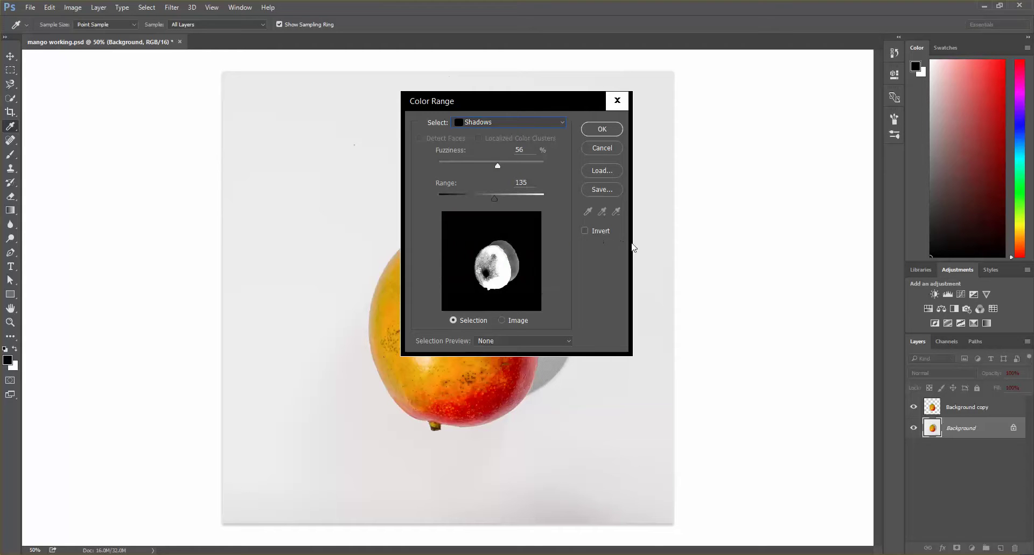
{"action": "left_click", "coordinate": [584, 231]}
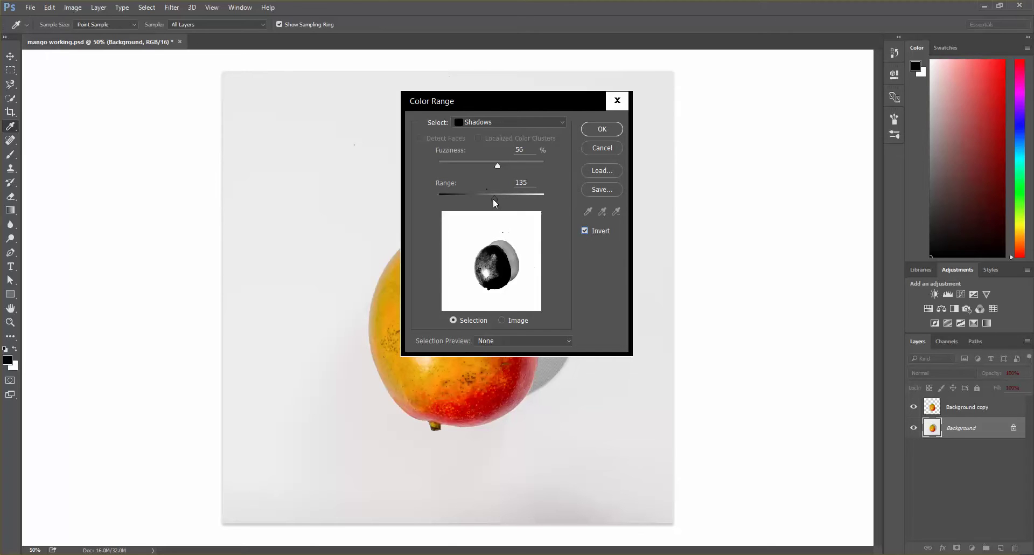
{"action": "mouse_move", "coordinate": [494, 199]}
{"action": "left_mouse_down"}
{"action": "mouse_move", "coordinate": [462, 199]}
{"action": "mouse_move", "coordinate": [497, 205]}
{"action": "left_mouse_up"}
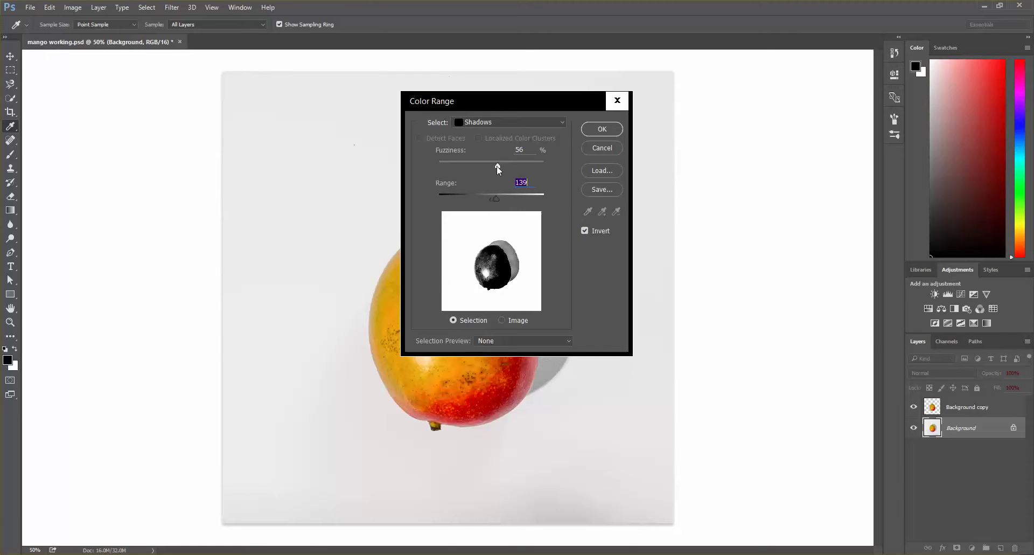
{"action": "mouse_move", "coordinate": [497, 169]}
{"action": "left_mouse_down"}
{"action": "mouse_move", "coordinate": [476, 168]}
{"action": "mouse_move", "coordinate": [493, 171]}
{"action": "left_mouse_up"}
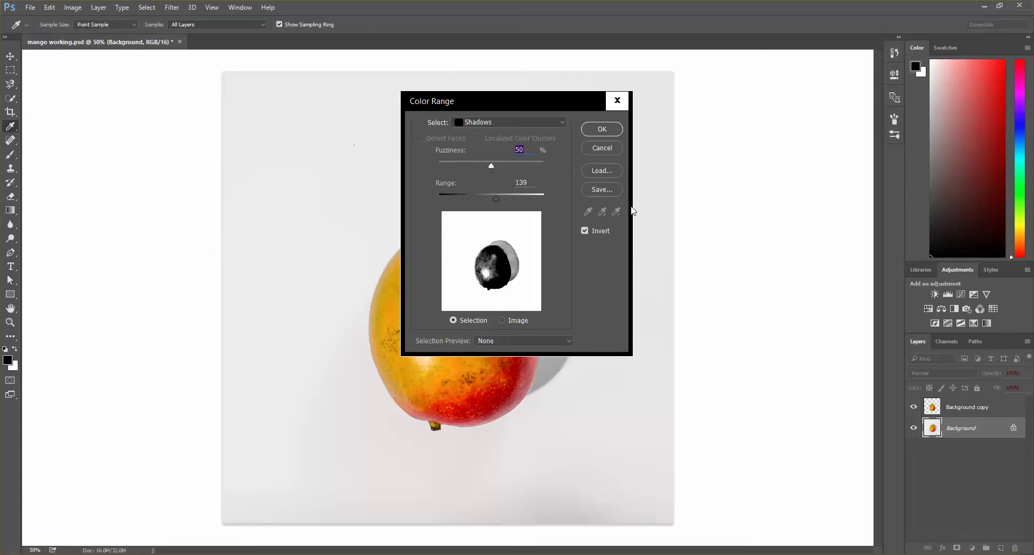
{"action": "left_click", "coordinate": [585, 231]}
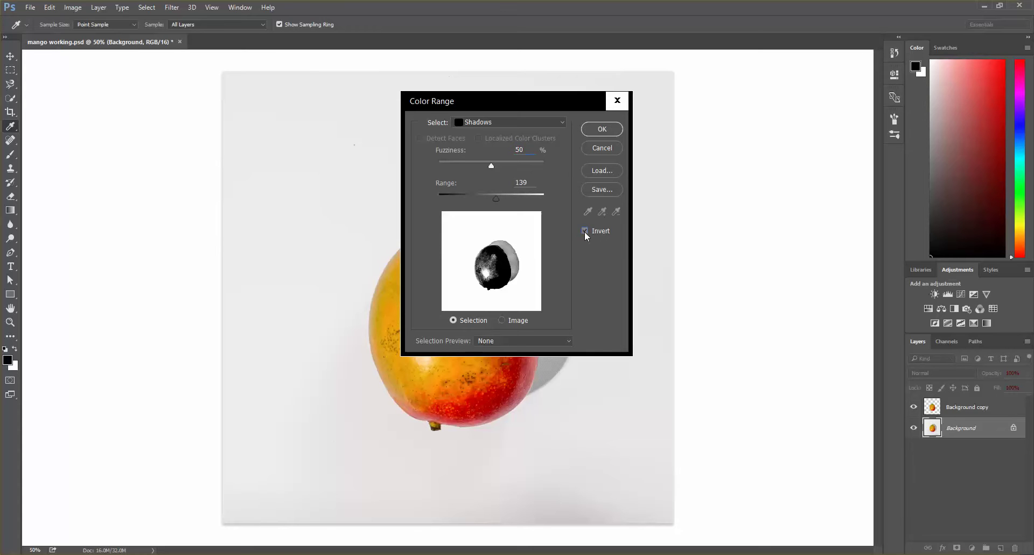
{"action": "left_click", "coordinate": [602, 129]}
{"action": "key", "text": "z"}
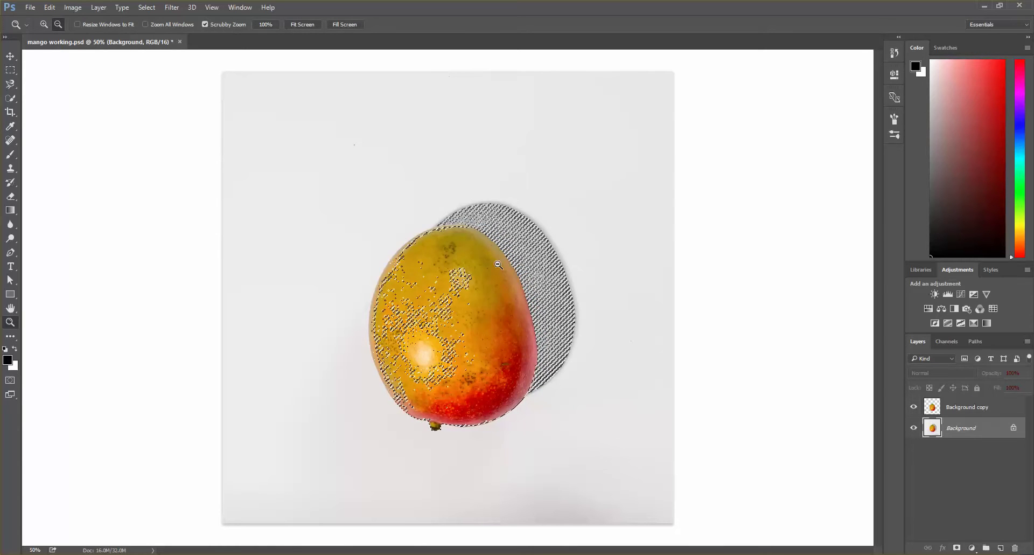
Copy the shadow to Layer 1, move it above Background copy, and hide Background.
{"action": "left_click", "coordinate": [668, 156], "text": "alt"}
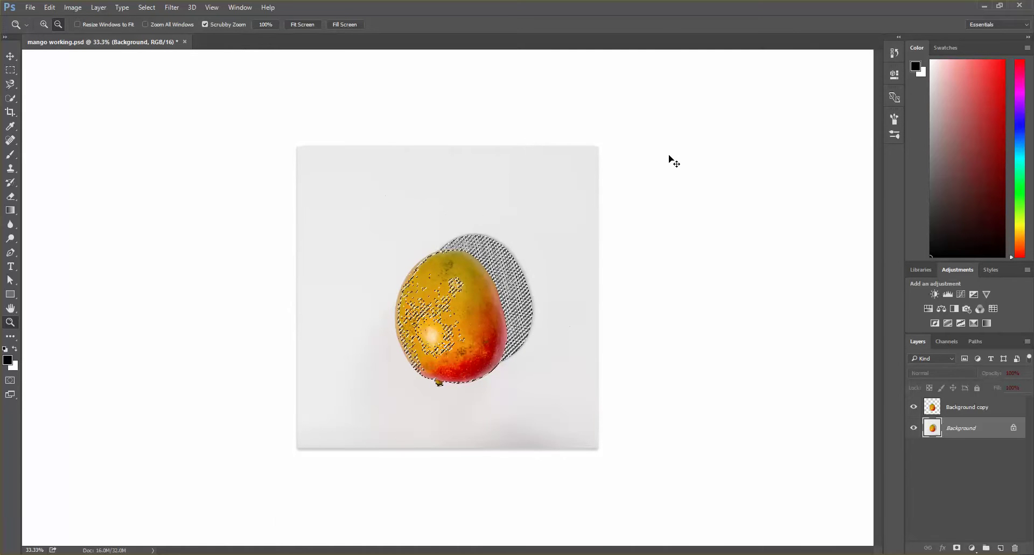
{"action": "key", "text": "ctrl+j"}
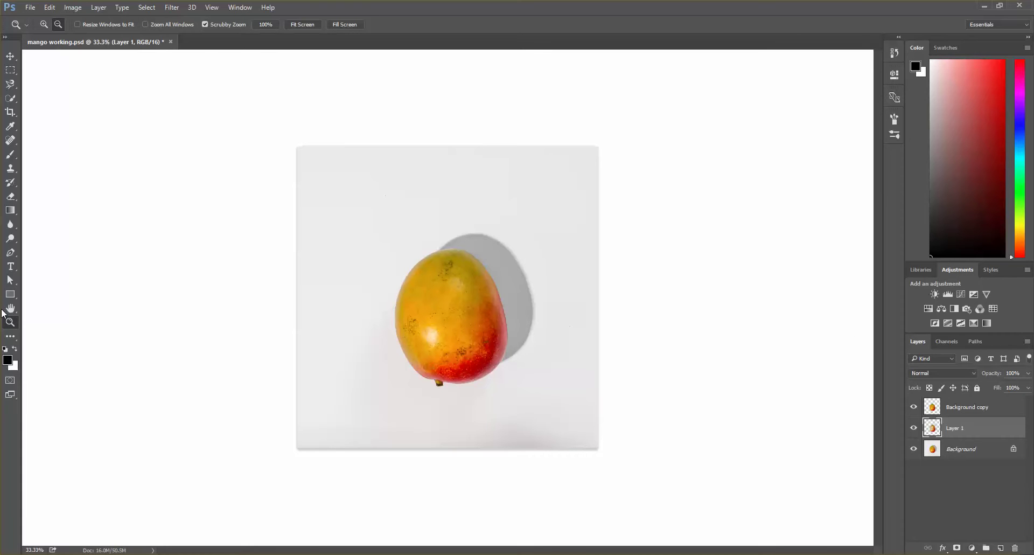
{"action": "left_click", "coordinate": [443, 404]}
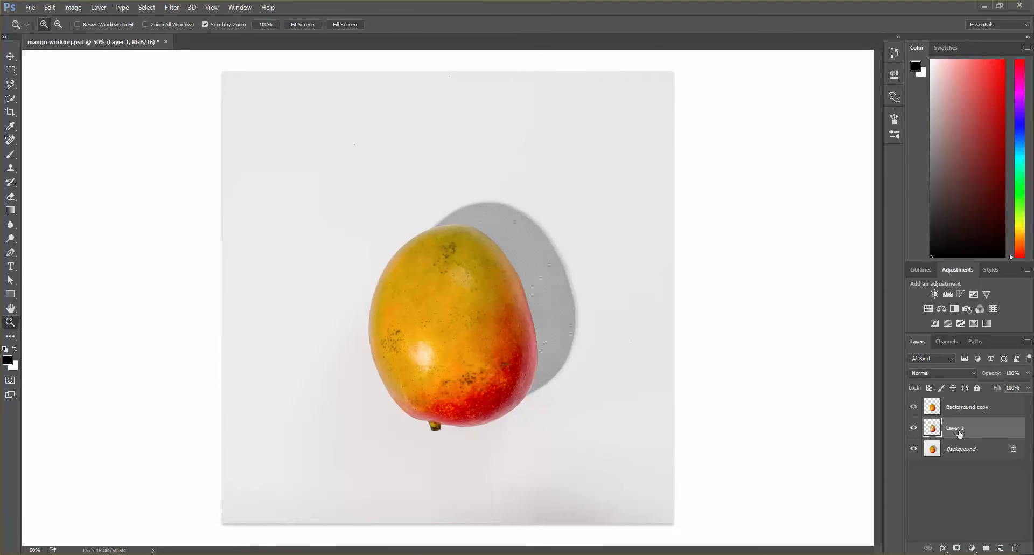
{"action": "left_click_drag", "start_coordinate": [959, 433], "coordinate": [953, 396]}
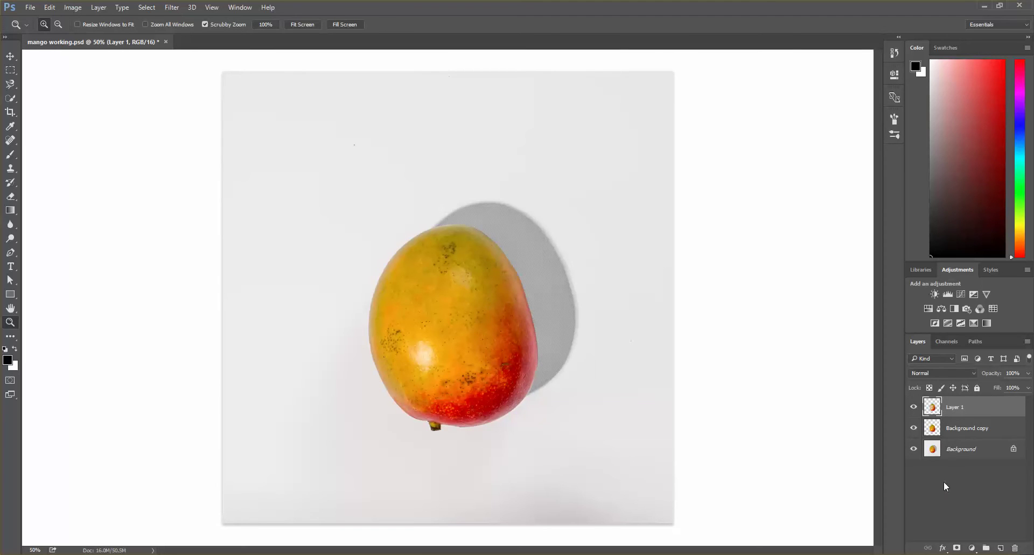
{"action": "left_click", "coordinate": [914, 449]}
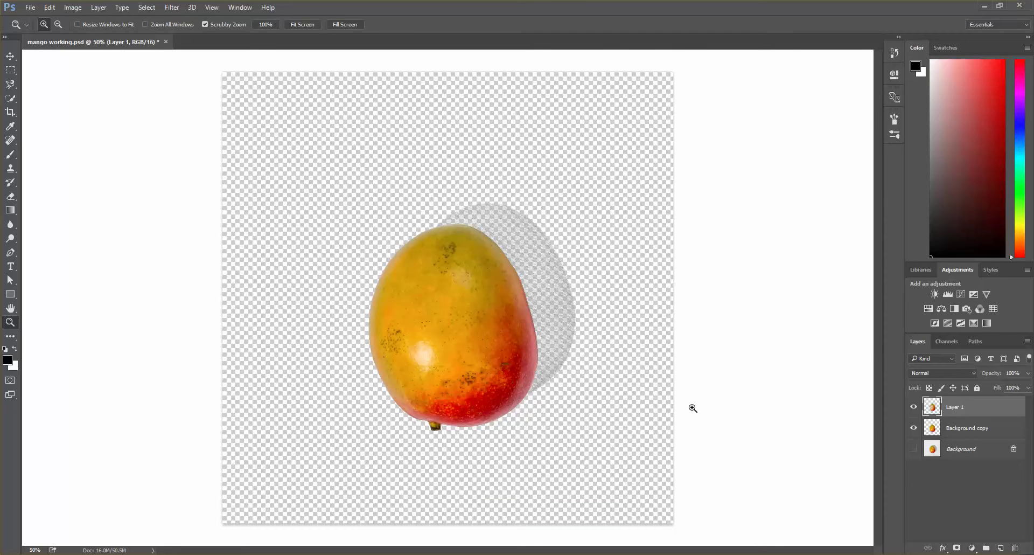